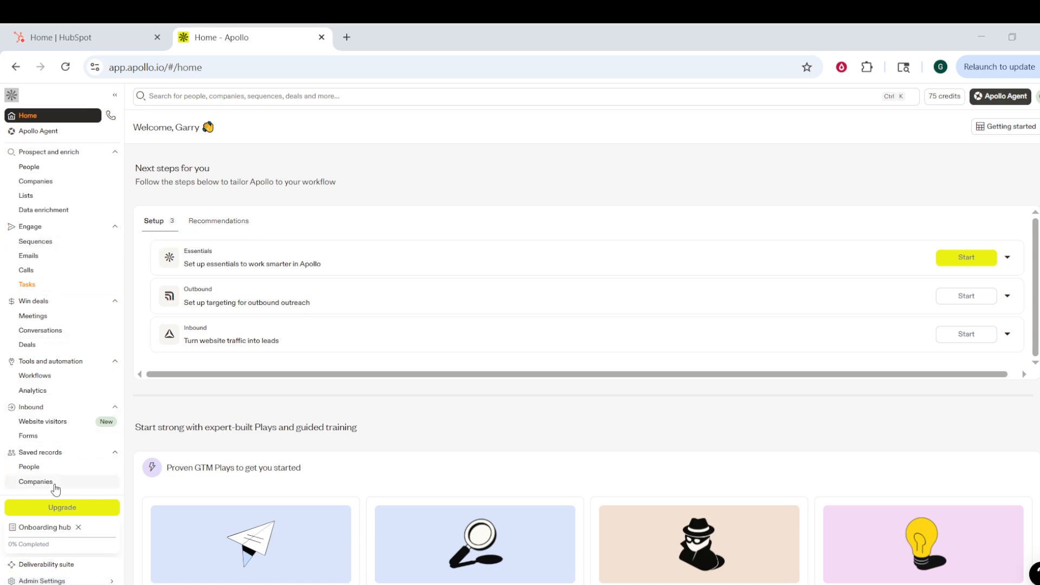
Open the workspace integrations settings and start connecting the HubSpot CRM, agreeing to let Apollo access the HubSpot account.
{"action": "left_click", "coordinate": [41, 580]}
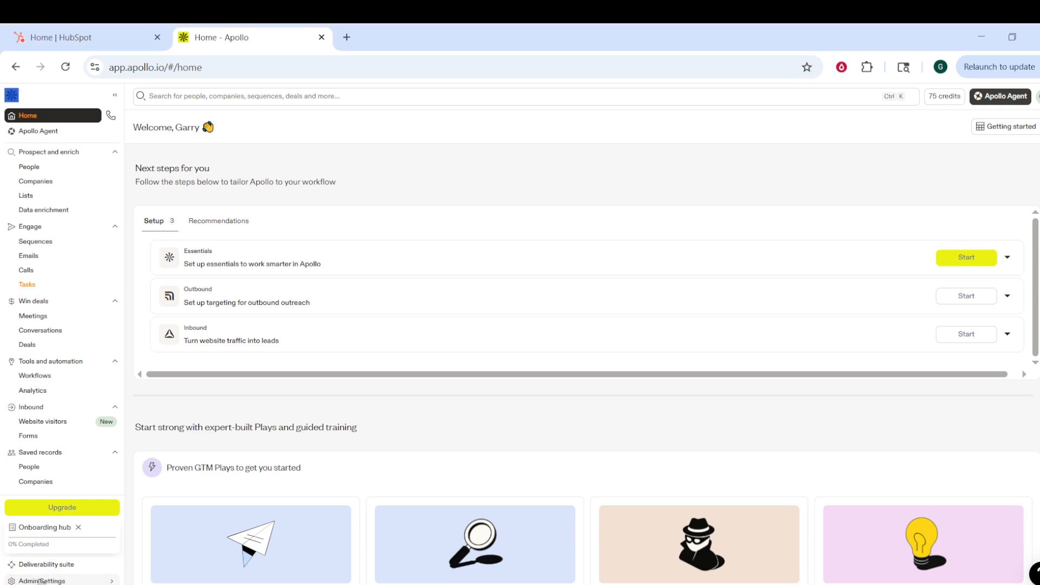
{"action": "left_click", "coordinate": [41, 580]}
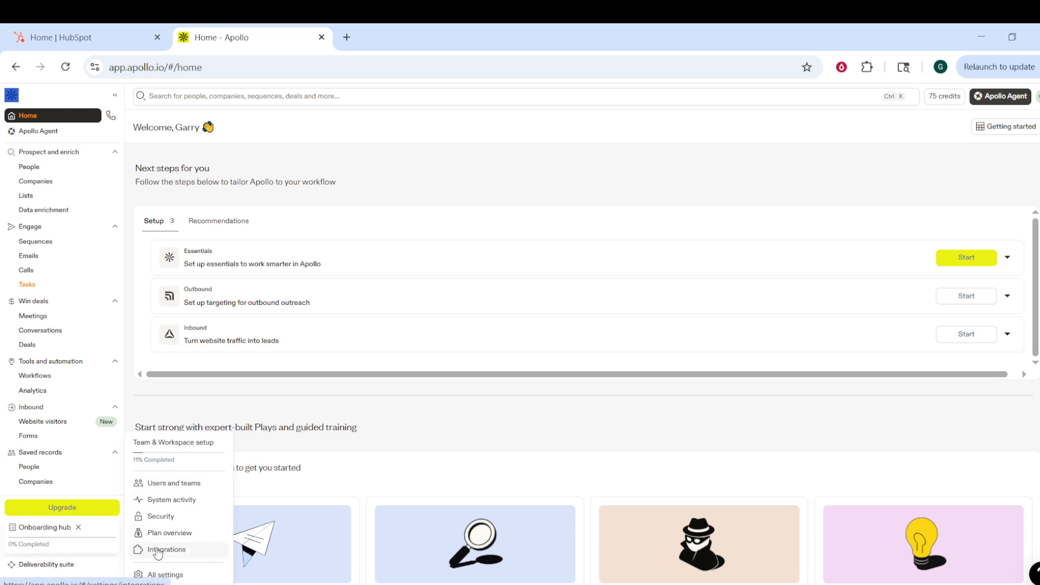
{"action": "left_click", "coordinate": [190, 555]}
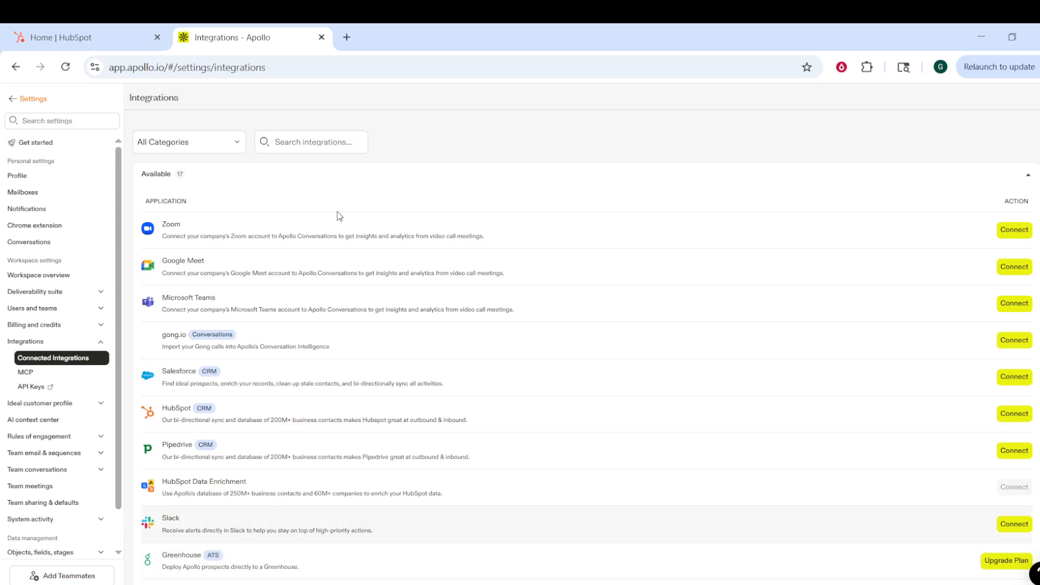
{"action": "scroll", "coordinate": [353, 192], "scroll_direction": "down", "scroll_amount": 1}
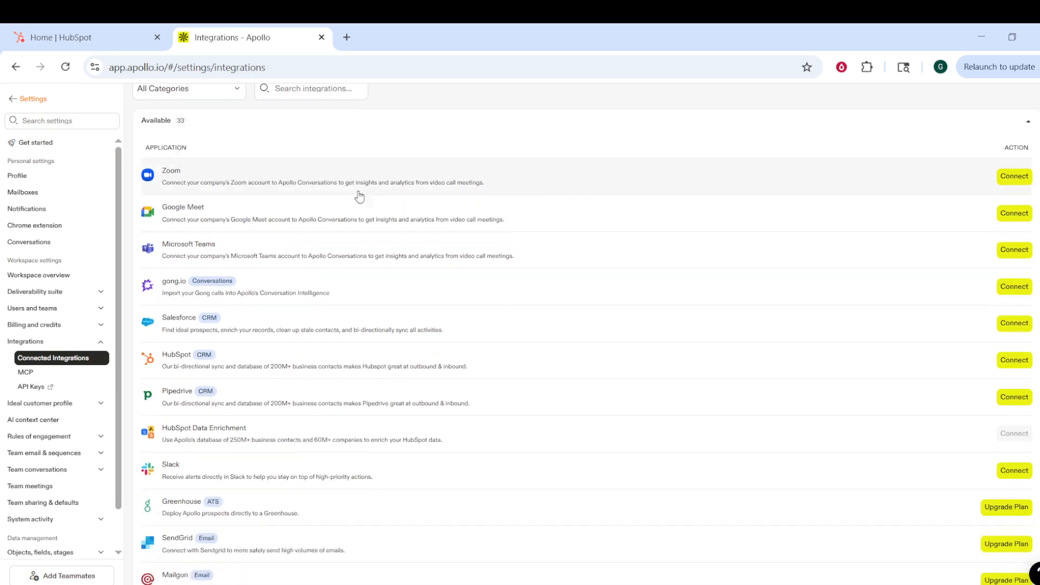
{"action": "scroll", "coordinate": [347, 268], "scroll_direction": "up", "scroll_amount": 1}
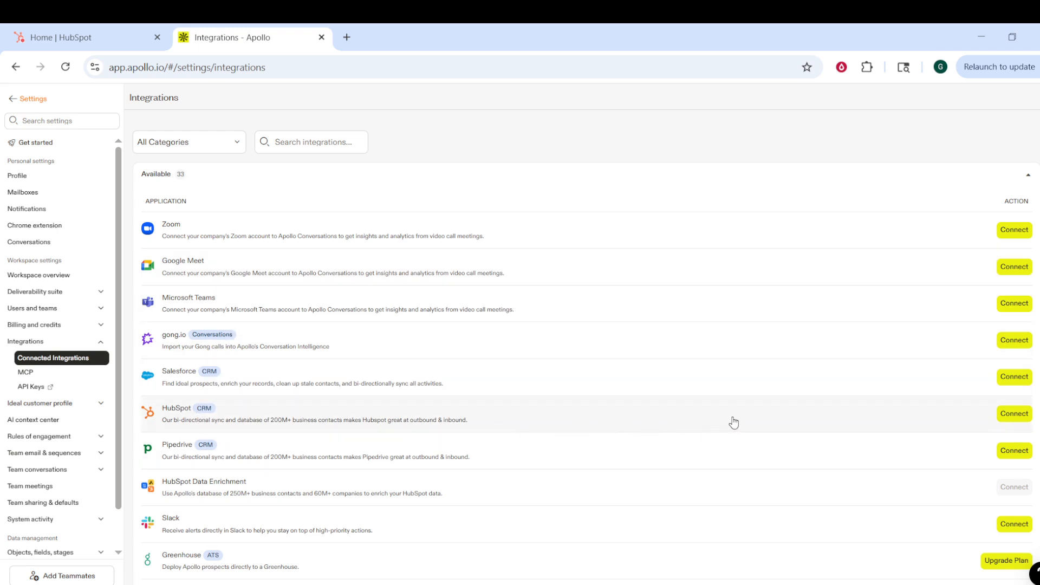
{"action": "left_click", "coordinate": [1020, 416]}
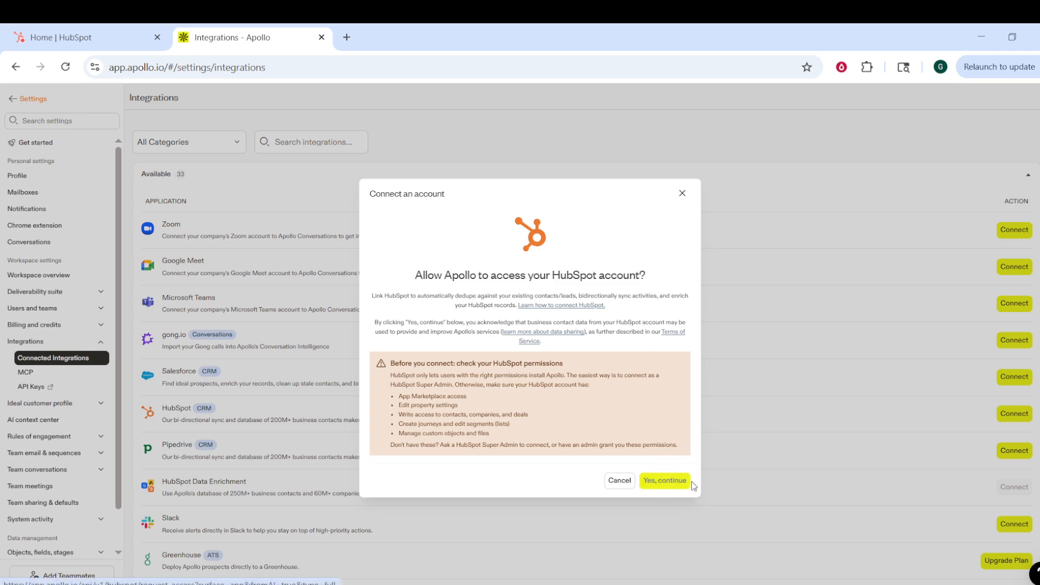
{"action": "left_click", "coordinate": [672, 484]}
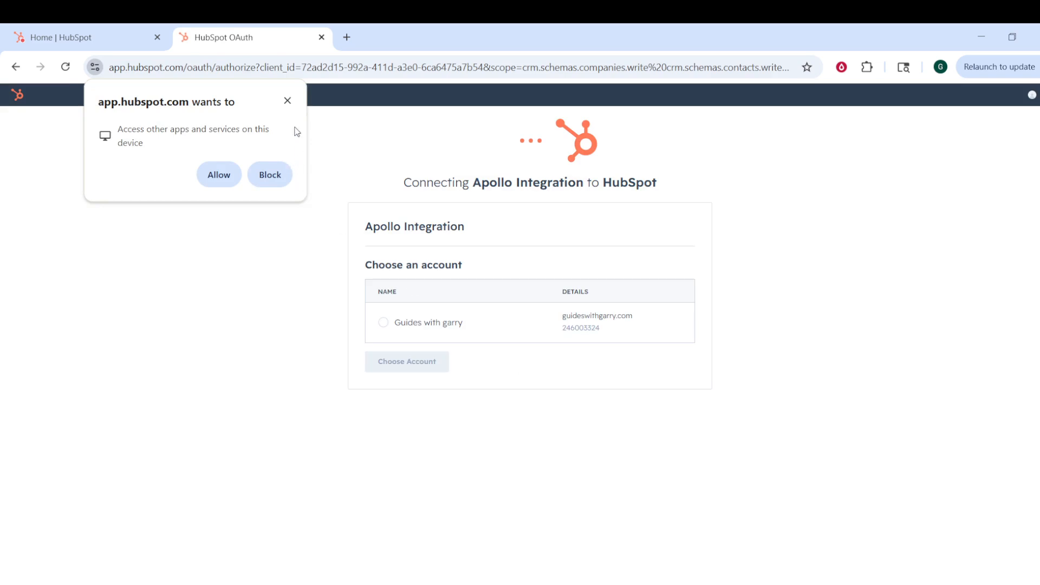
Dismiss the device access request and choose the listed HubSpot account for the Apollo Integration.
{"action": "left_click", "coordinate": [287, 101]}
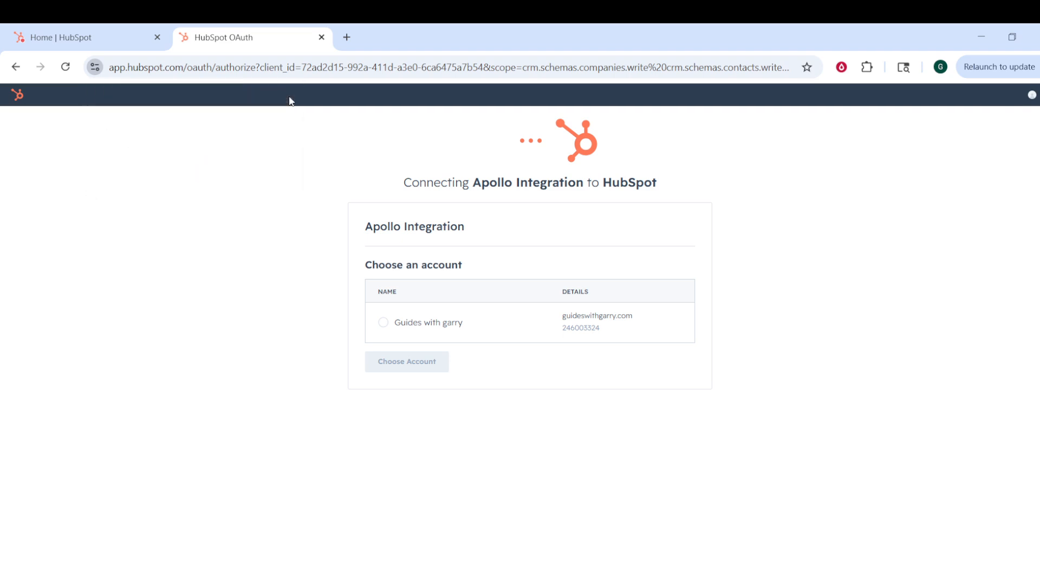
{"action": "left_click", "coordinate": [384, 324]}
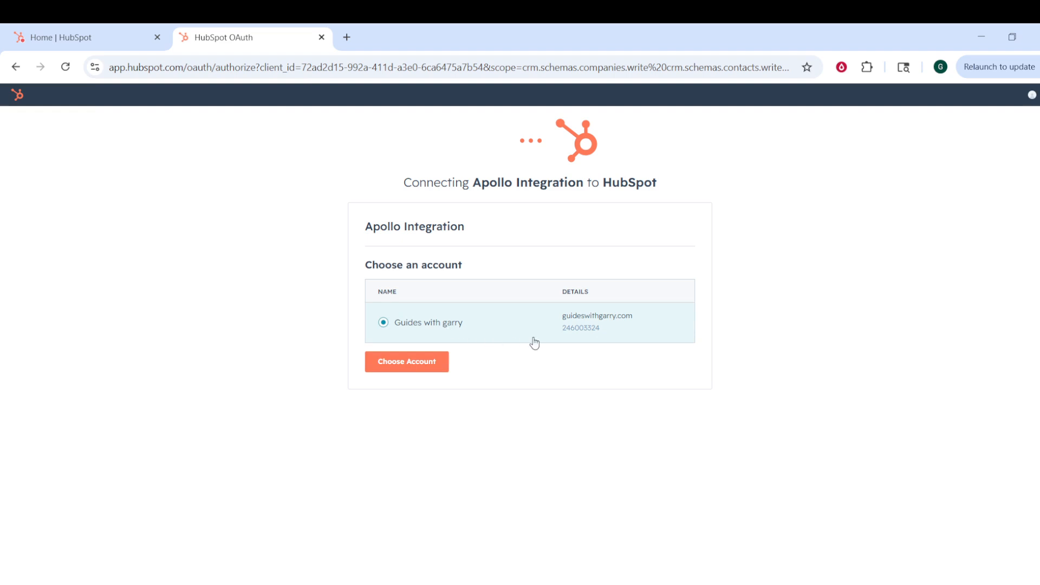
{"action": "left_click", "coordinate": [408, 369]}
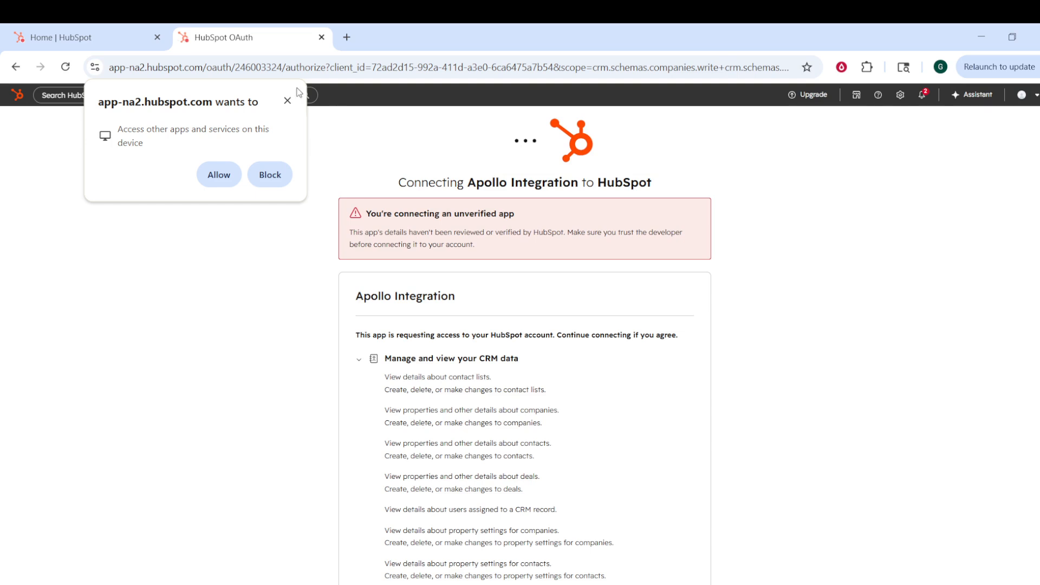
Dismiss the repeated device access request, acknowledge the unverified app risks and connect the Apollo Integration to HubSpot.
{"action": "left_click", "coordinate": [287, 101]}
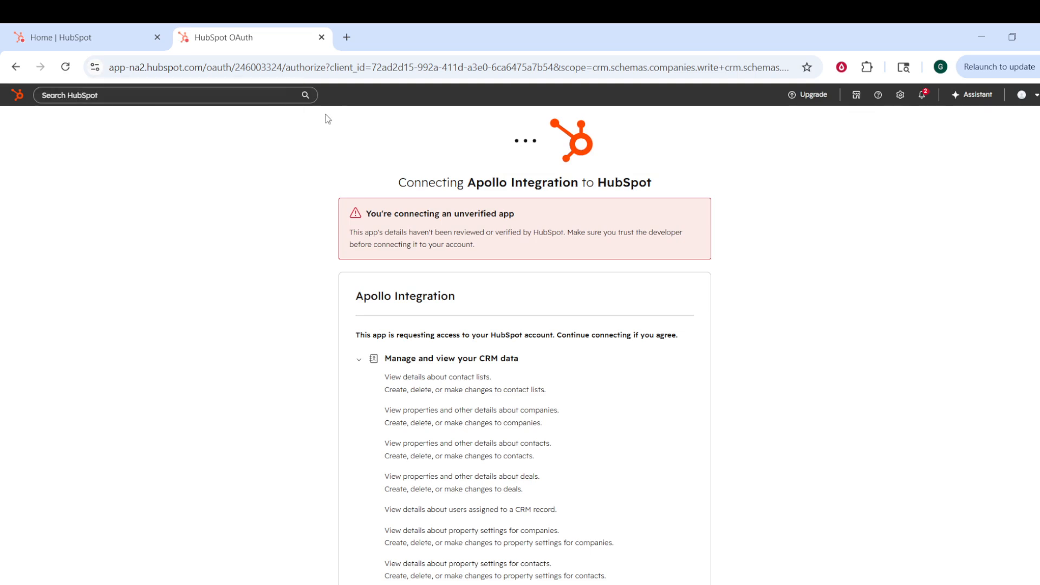
{"action": "scroll", "coordinate": [497, 232], "scroll_direction": "down", "scroll_amount": 5}
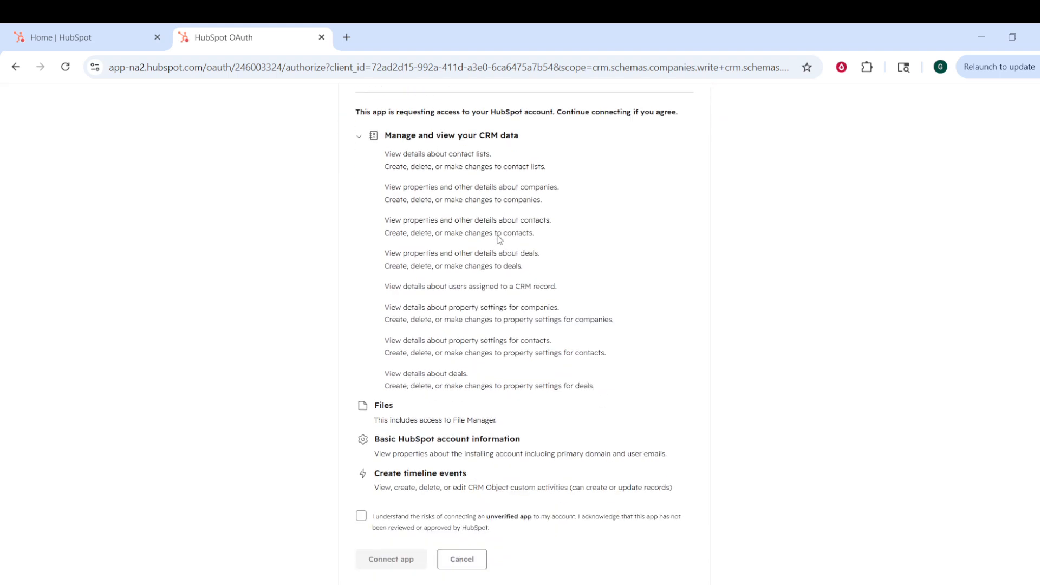
{"action": "left_click", "coordinate": [362, 507]}
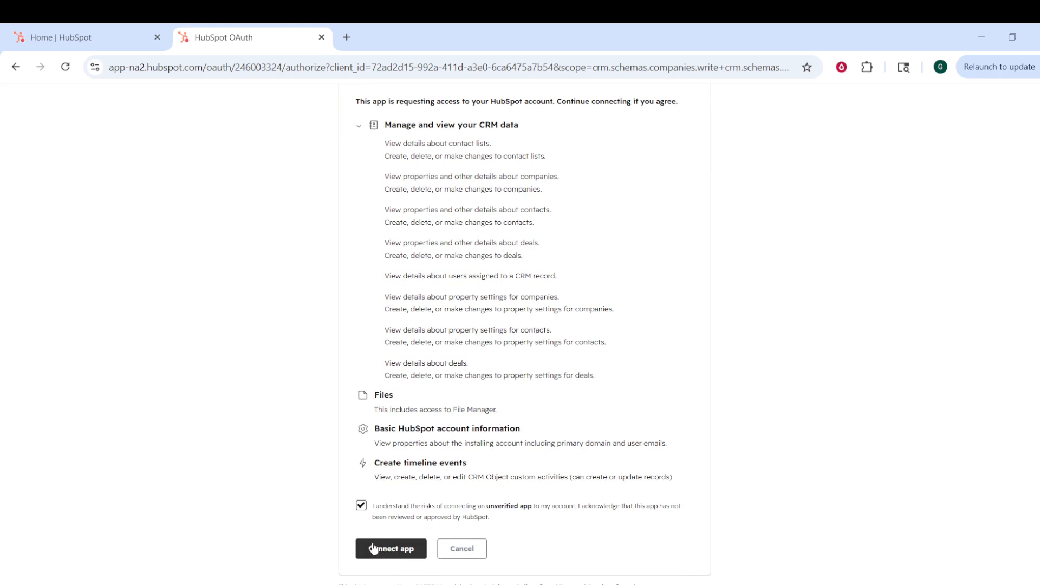
{"action": "left_click", "coordinate": [390, 552]}
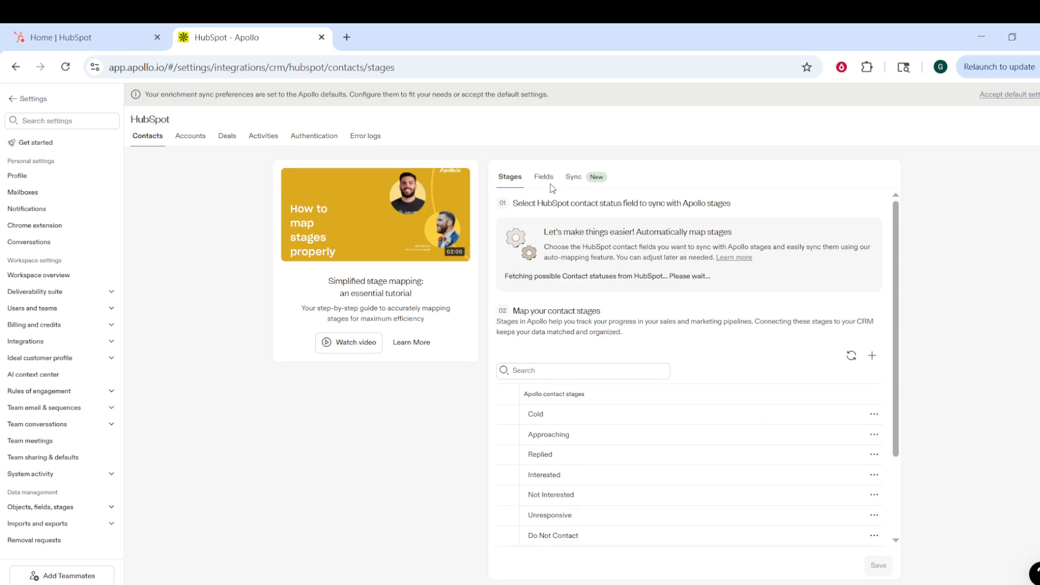
Review the contact stage and contact field mappings between Apollo and HubSpot, including the Apollo field choices for the Company Name mapping.
{"action": "scroll", "coordinate": [585, 379], "scroll_direction": "down", "scroll_amount": 2}
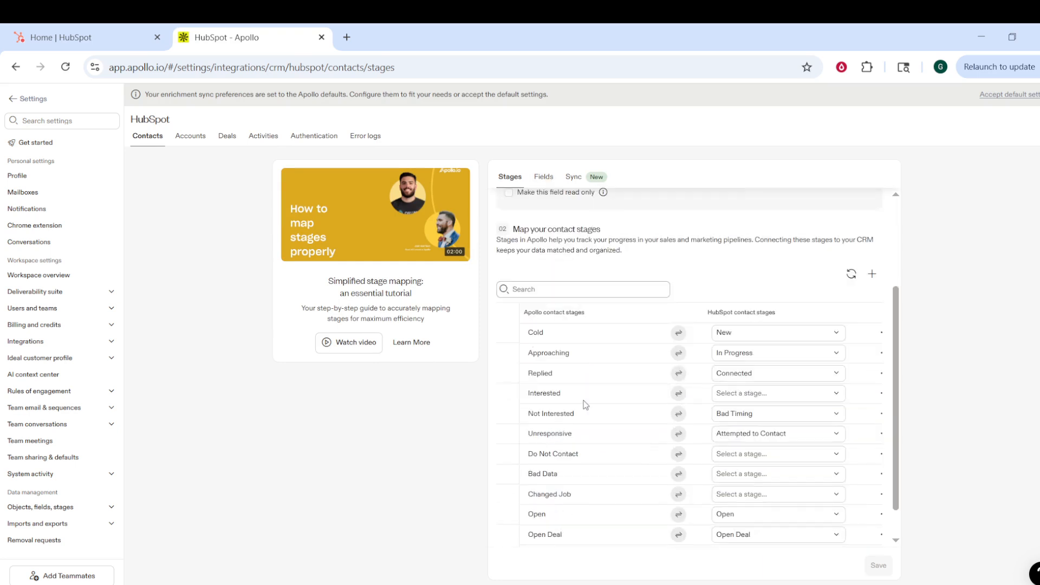
{"action": "scroll", "coordinate": [592, 485], "scroll_direction": "down", "scroll_amount": 1}
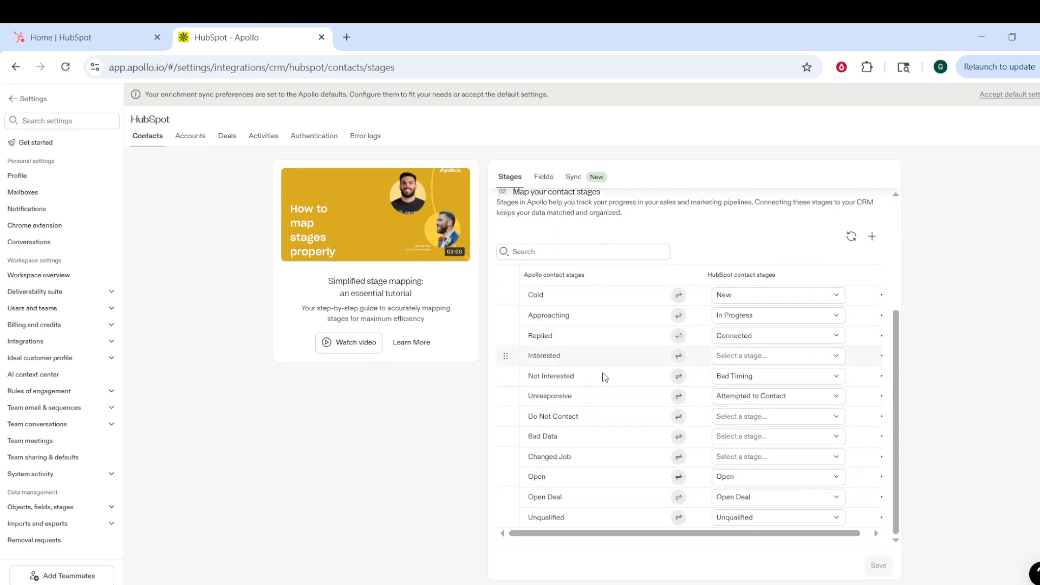
{"action": "scroll", "coordinate": [601, 471], "scroll_direction": "up", "scroll_amount": 4}
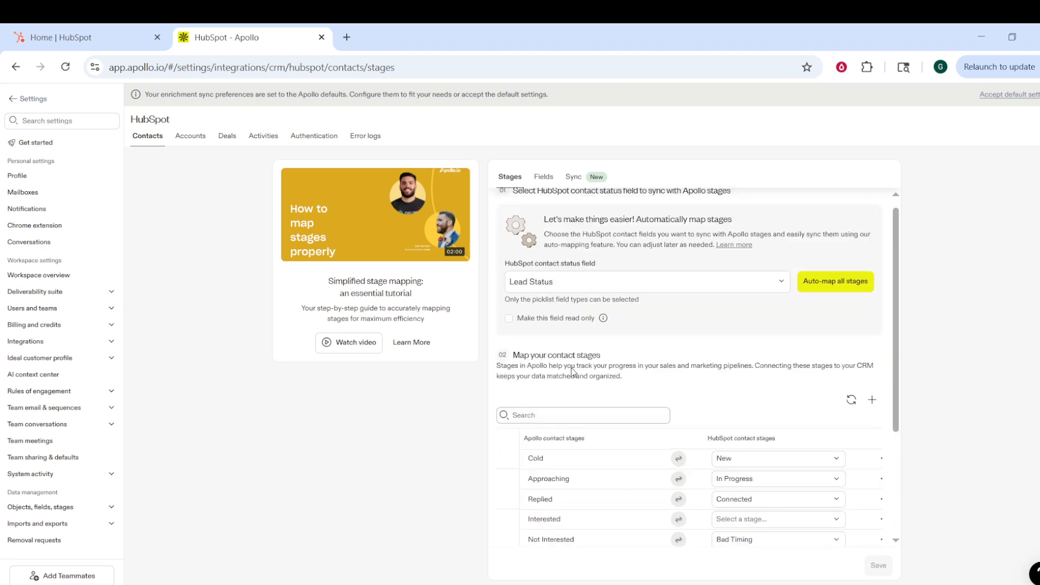
{"action": "left_click", "coordinate": [544, 176]}
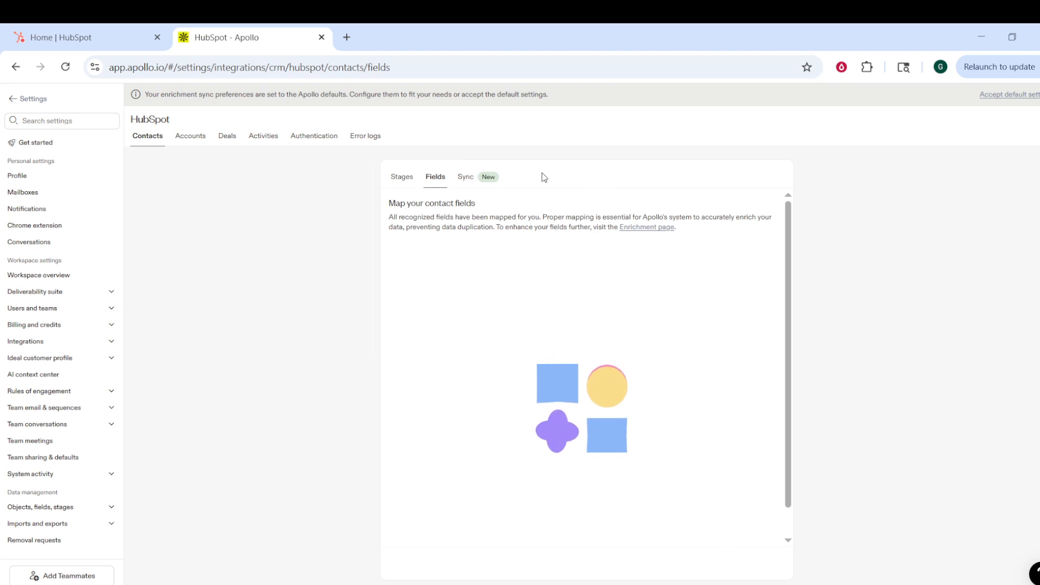
{"action": "scroll", "coordinate": [540, 293], "scroll_direction": "down", "scroll_amount": 1}
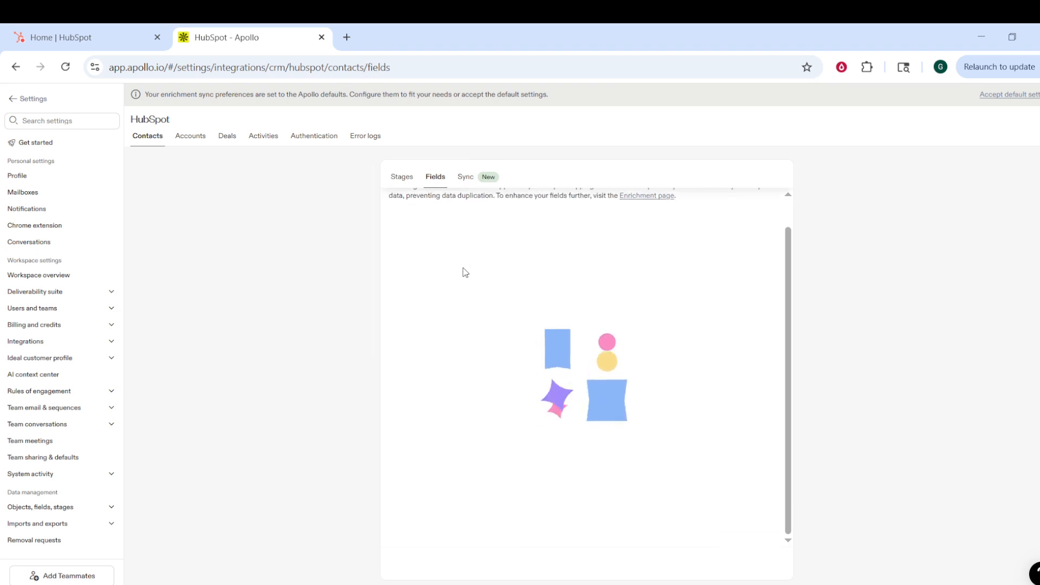
{"action": "scroll", "coordinate": [433, 255], "scroll_direction": "up", "scroll_amount": 1}
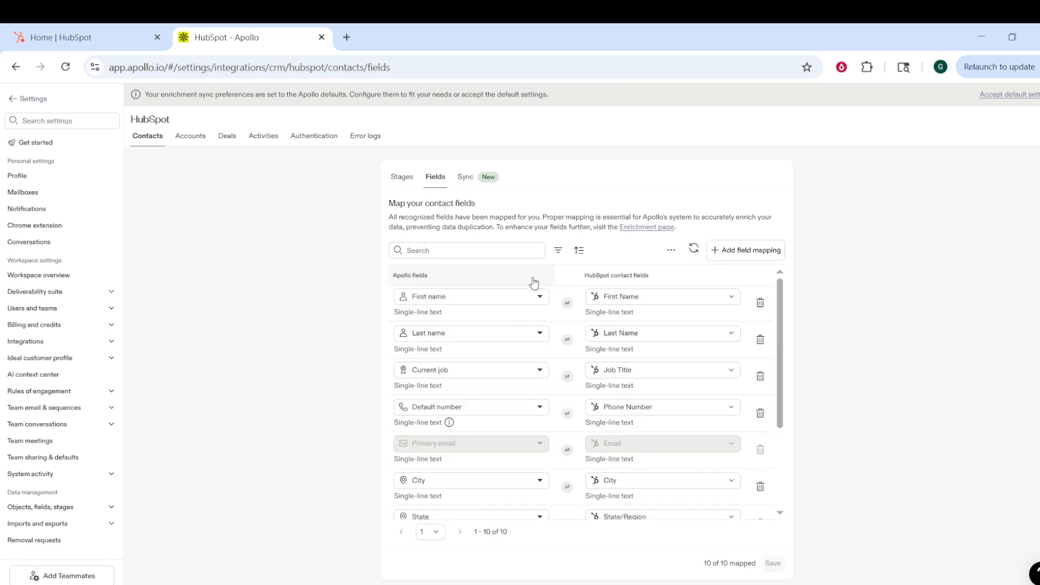
{"action": "scroll", "coordinate": [542, 304], "scroll_direction": "down", "scroll_amount": 2}
{"action": "scroll", "coordinate": [618, 403], "scroll_direction": "down", "scroll_amount": 1}
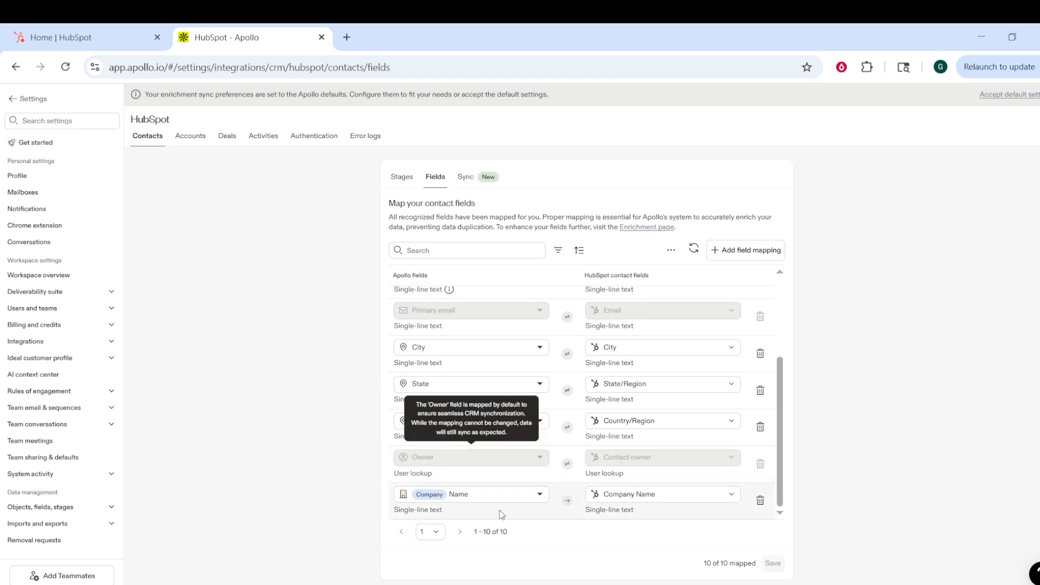
{"action": "left_click", "coordinate": [539, 495]}
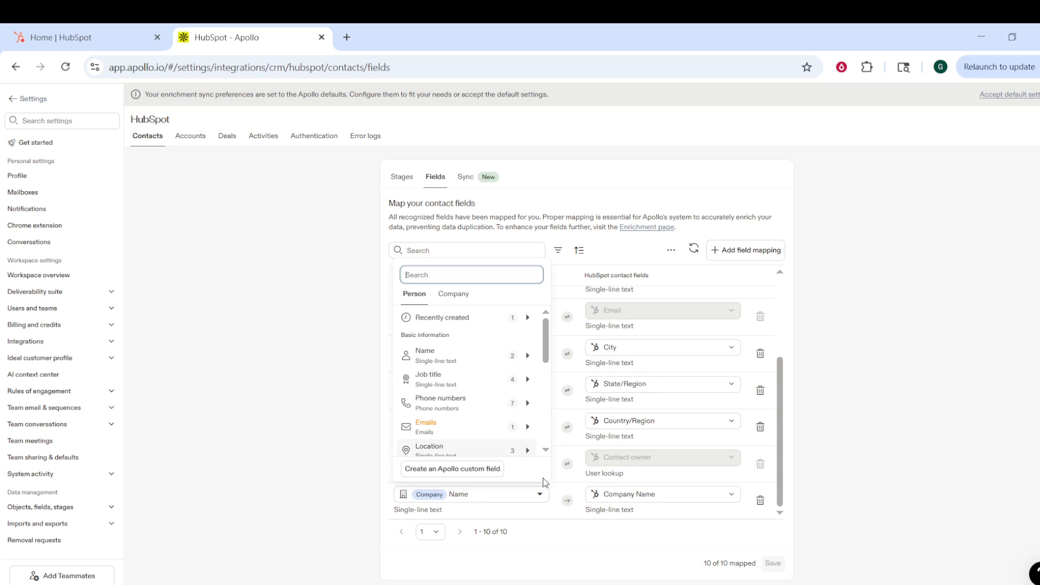
{"action": "left_click", "coordinate": [543, 499]}
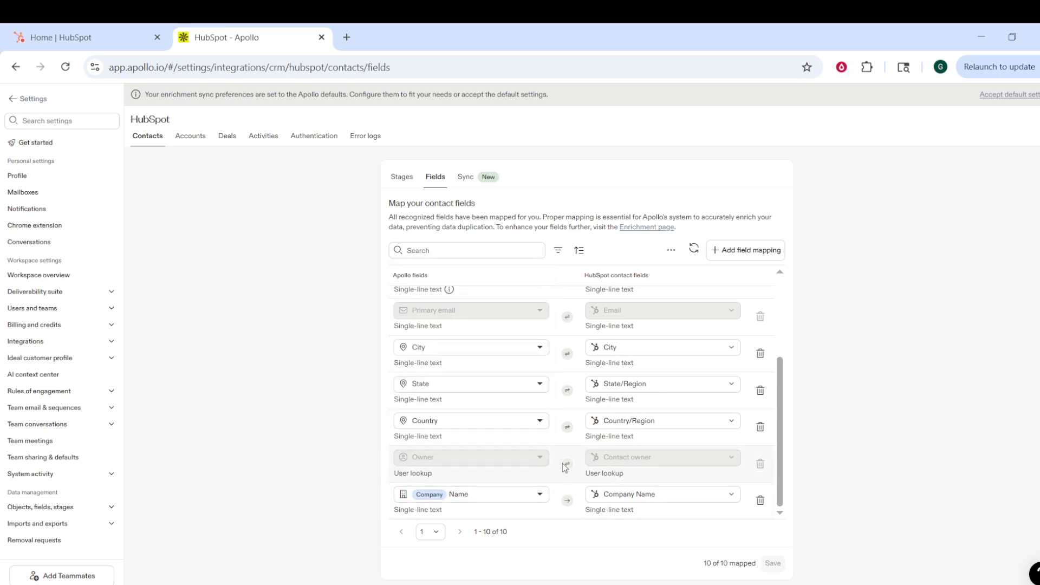
{"action": "scroll", "coordinate": [550, 352], "scroll_direction": "up", "scroll_amount": 3}
In the contact sync settings, set the time range of the Push all contacts activity to Last 7 days.
{"action": "left_click", "coordinate": [466, 178]}
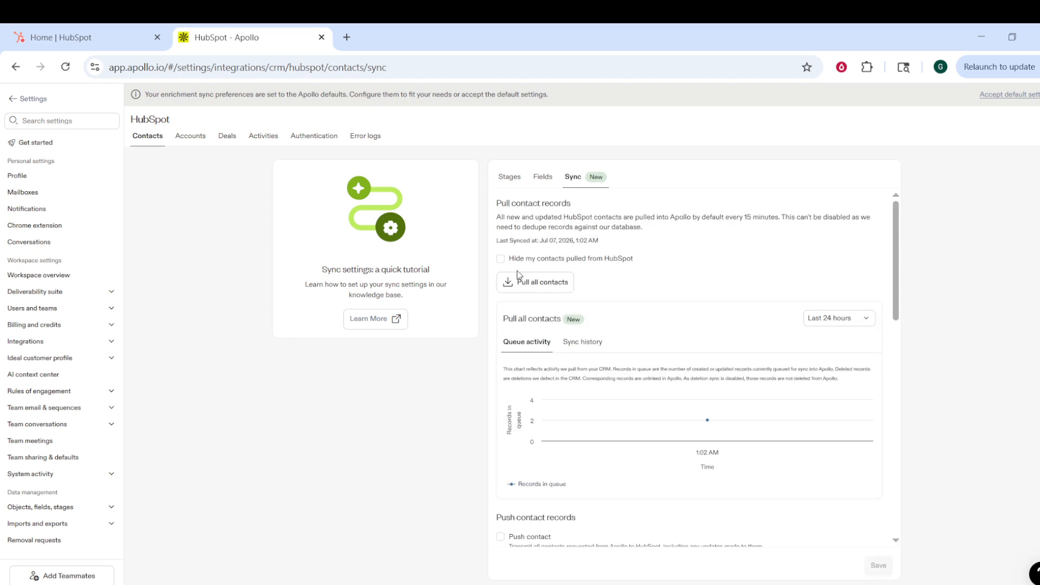
{"action": "scroll", "coordinate": [823, 323], "scroll_direction": "down", "scroll_amount": 8}
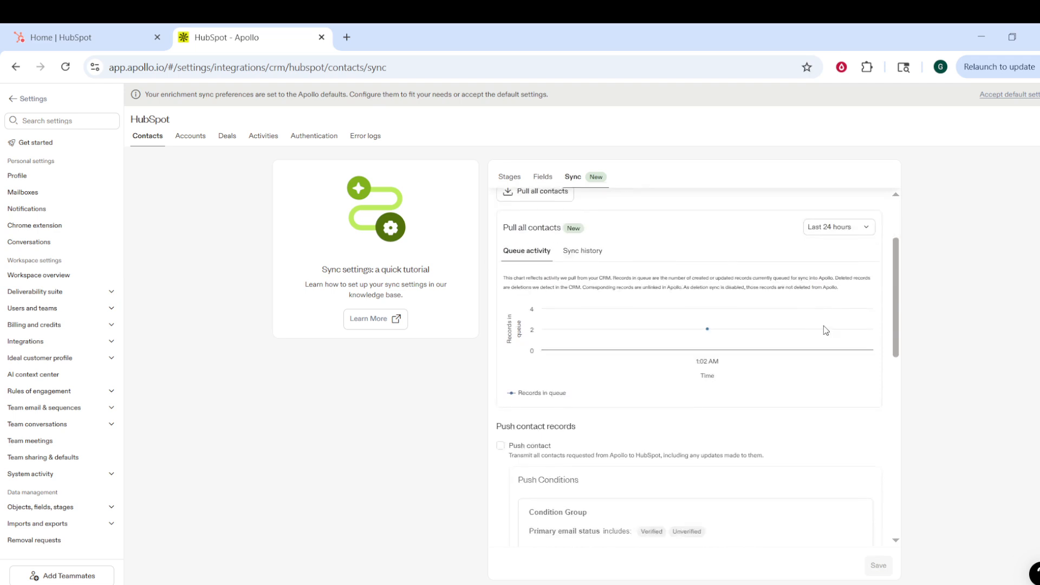
{"action": "scroll", "coordinate": [835, 479], "scroll_direction": "down", "scroll_amount": 3}
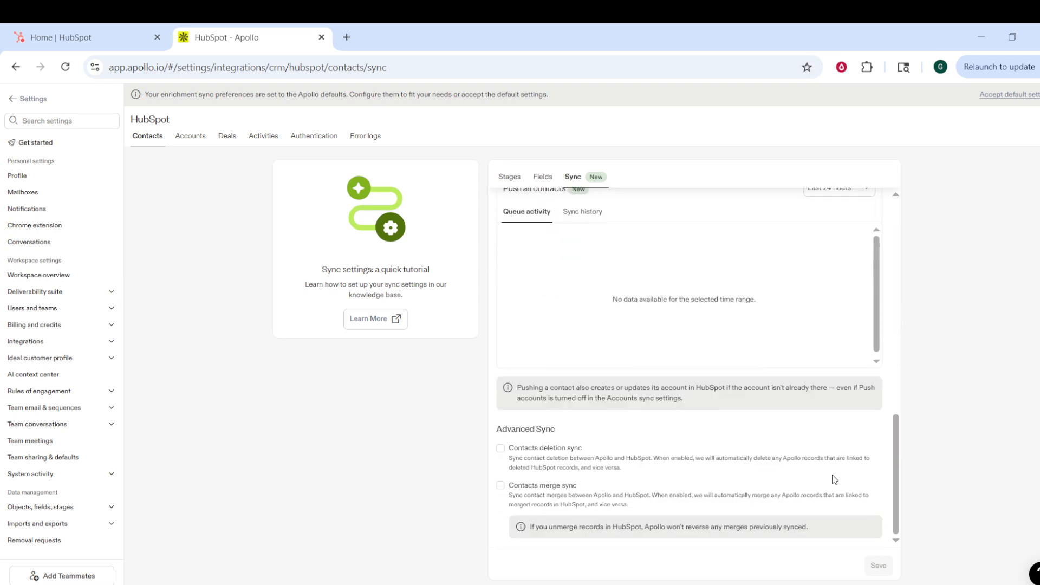
{"action": "scroll", "coordinate": [598, 304], "scroll_direction": "up", "scroll_amount": 1}
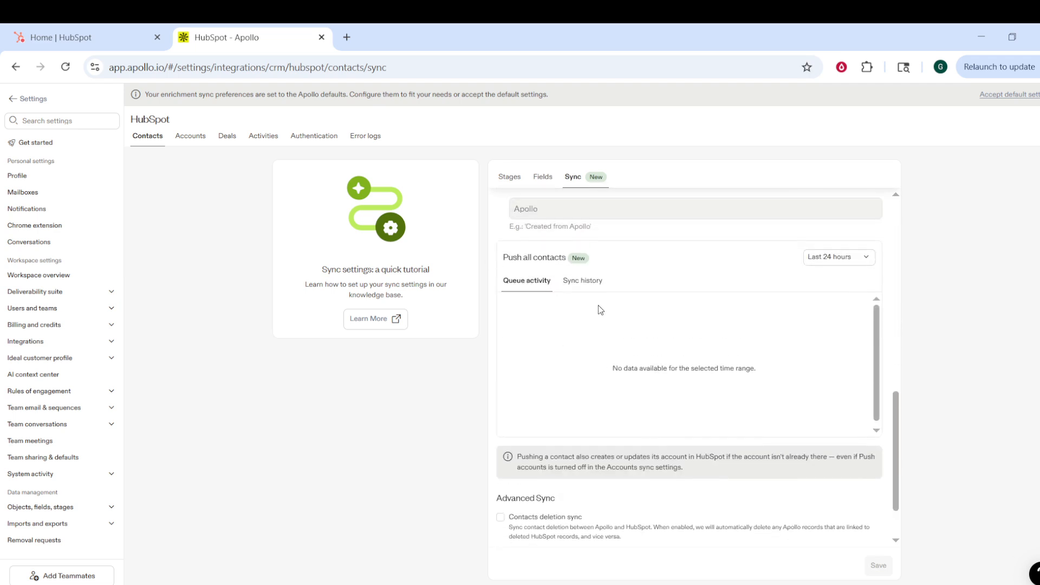
{"action": "left_click", "coordinate": [820, 263]}
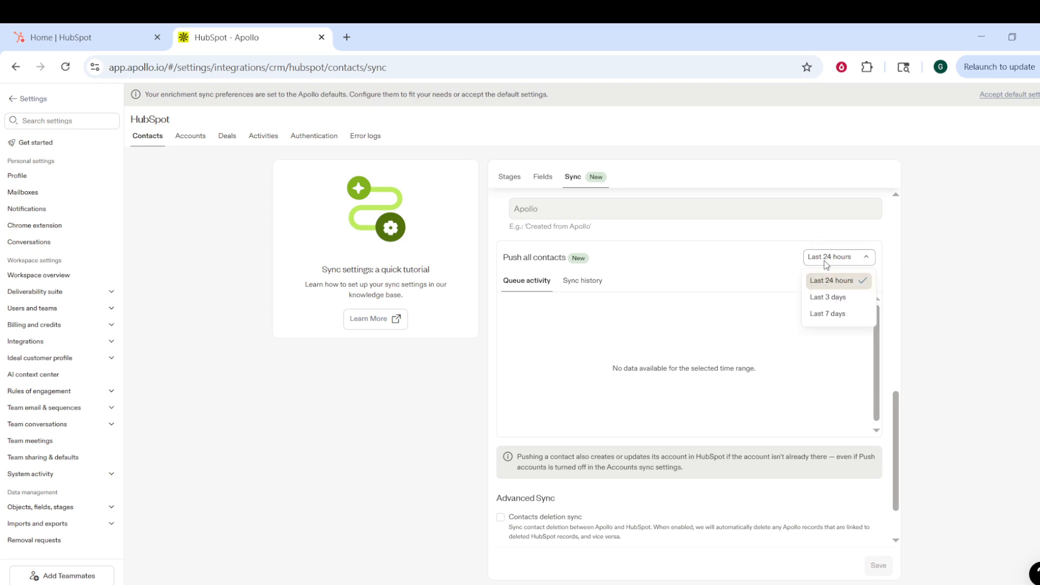
{"action": "left_click", "coordinate": [839, 313]}
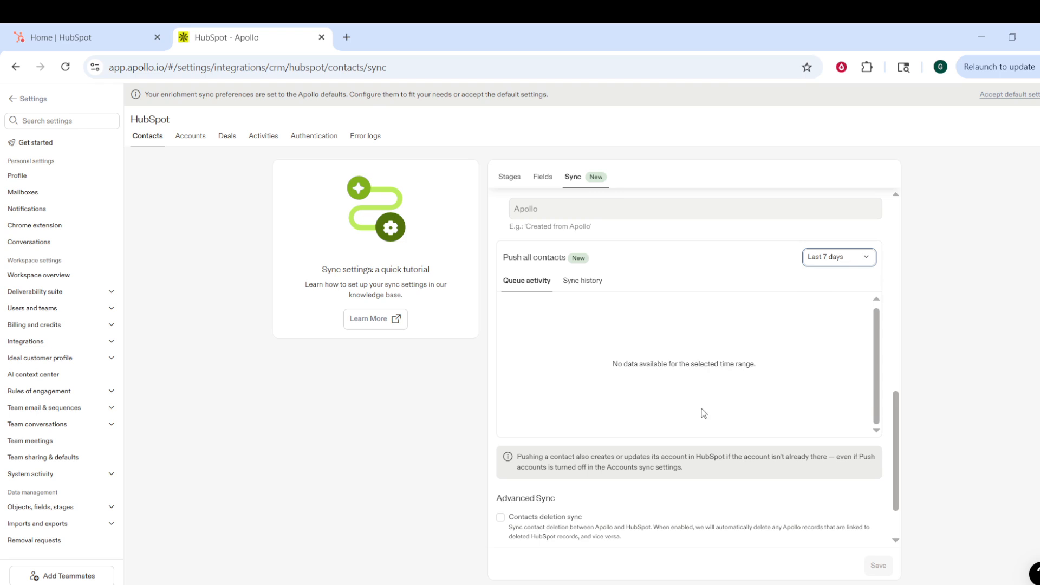
Enable contacts deletion sync and contacts merge sync under Advanced Sync, and save the contact sync settings.
{"action": "scroll", "coordinate": [596, 450], "scroll_direction": "down", "scroll_amount": 1}
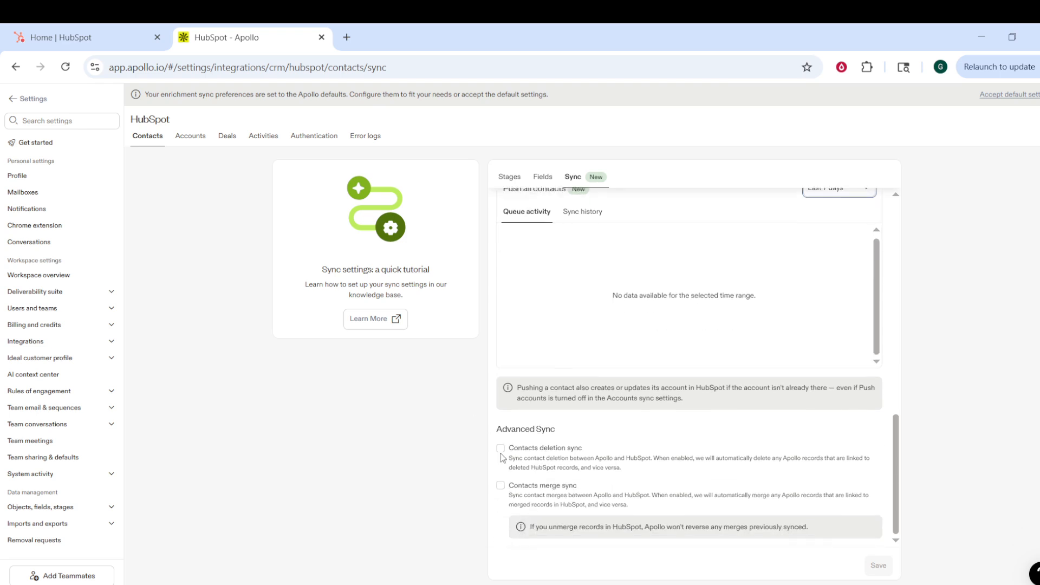
{"action": "left_click", "coordinate": [500, 448]}
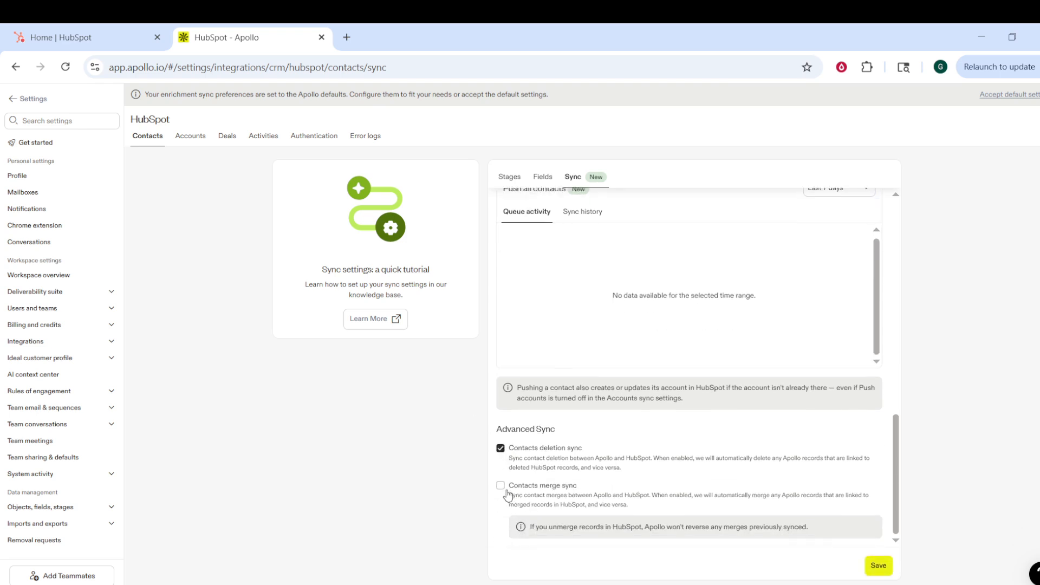
{"action": "left_click", "coordinate": [500, 486]}
{"action": "left_click", "coordinate": [879, 568]}
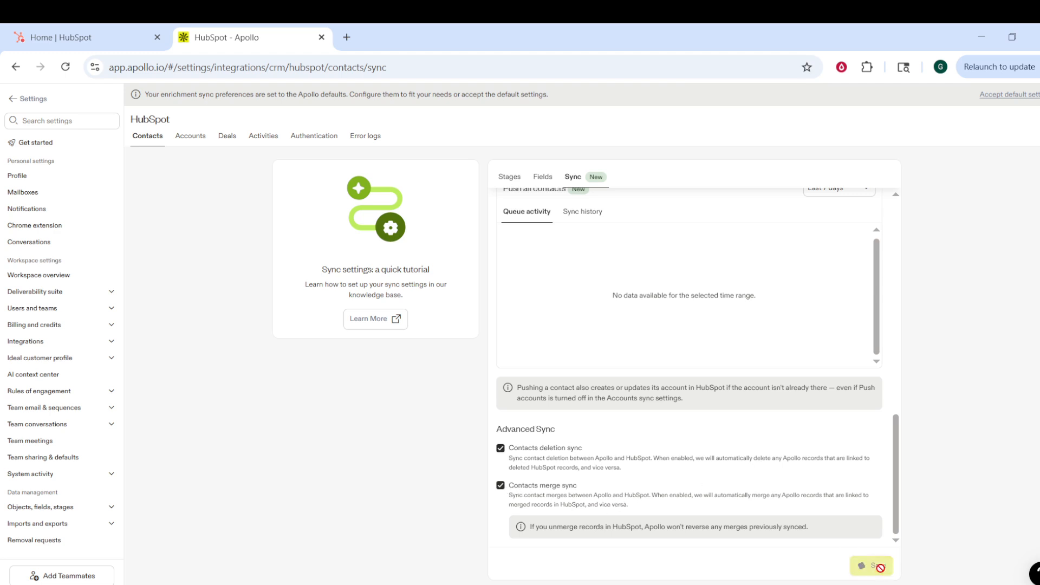